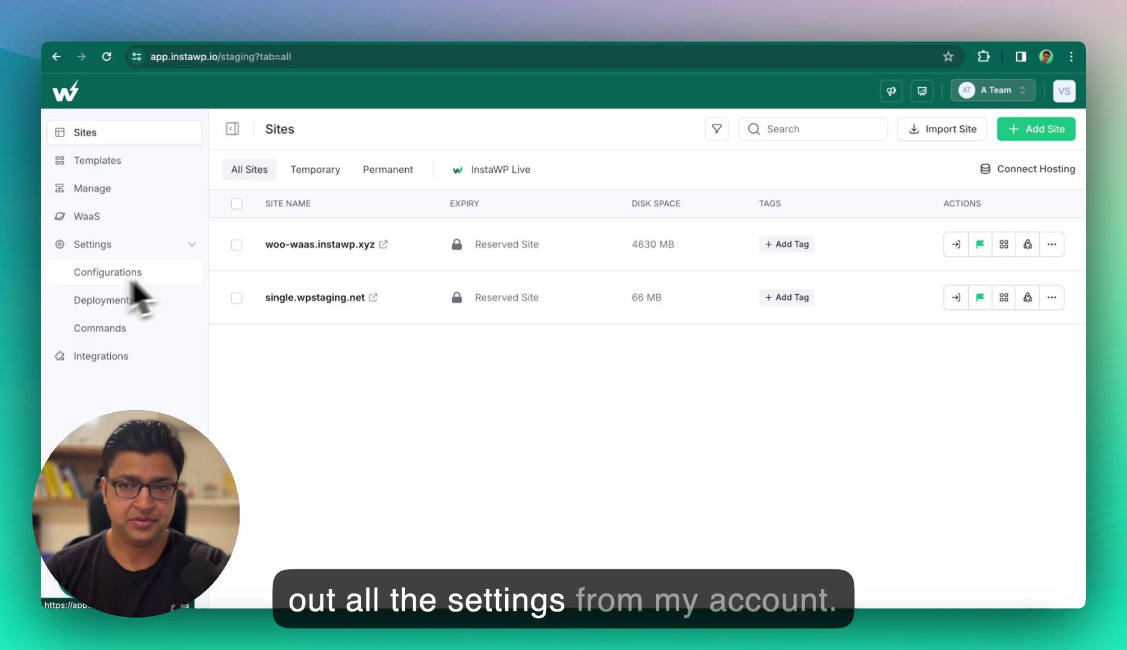
Look over the subscription usage, the A Team switcher and the VS account credits, then close them
click(1063, 94)
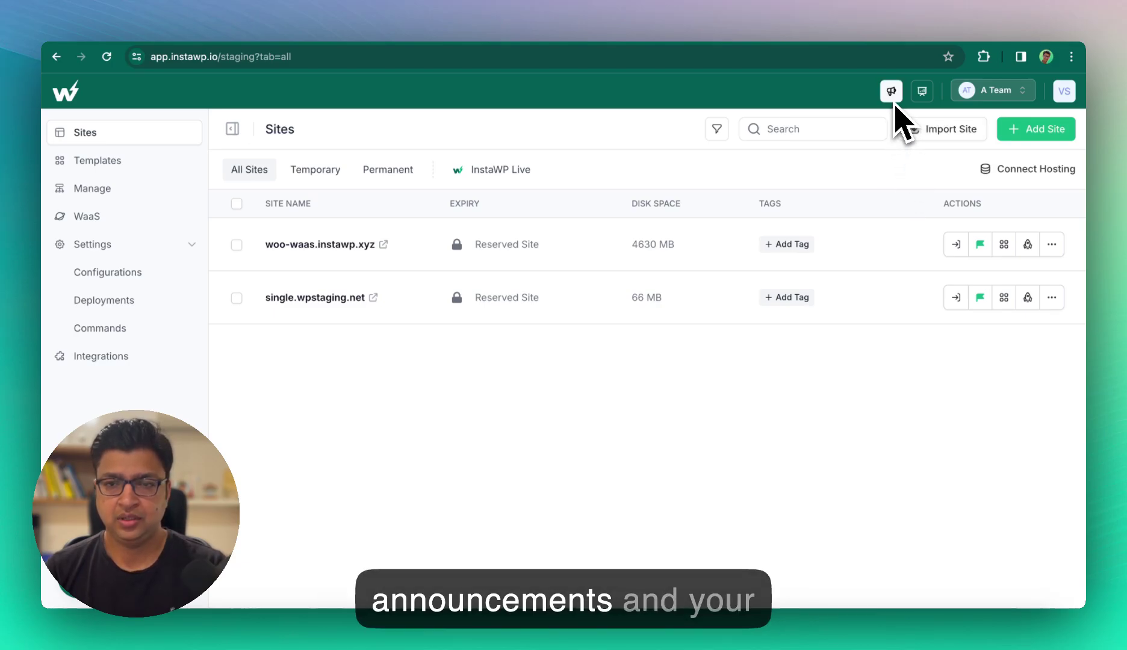
click(924, 96)
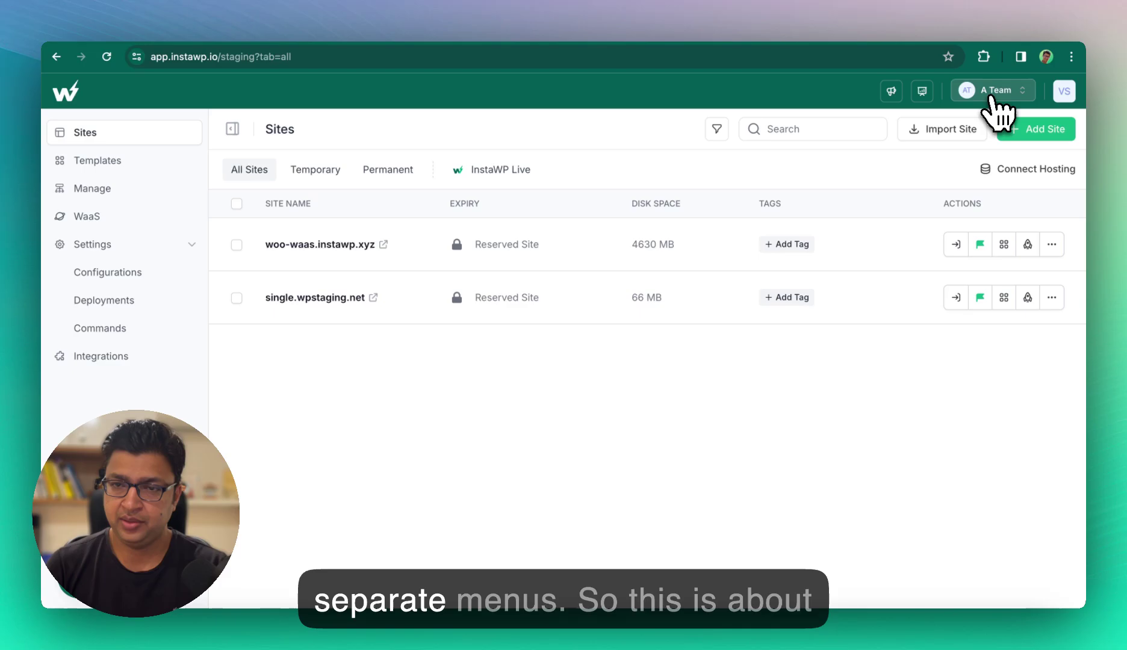
click(991, 97)
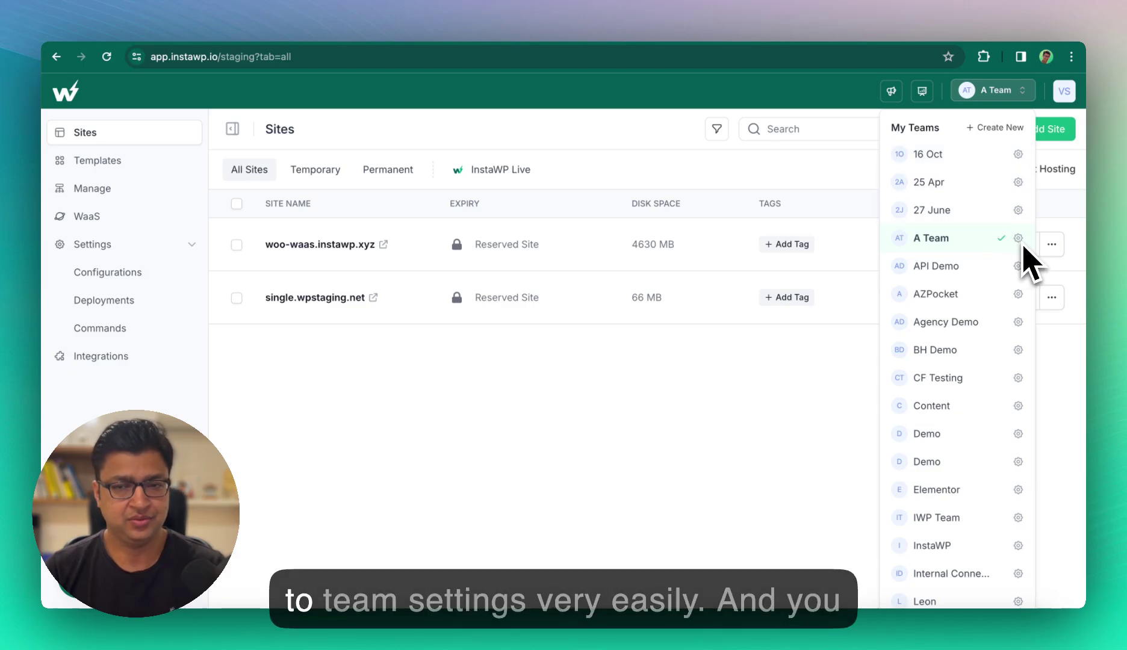
click(872, 195)
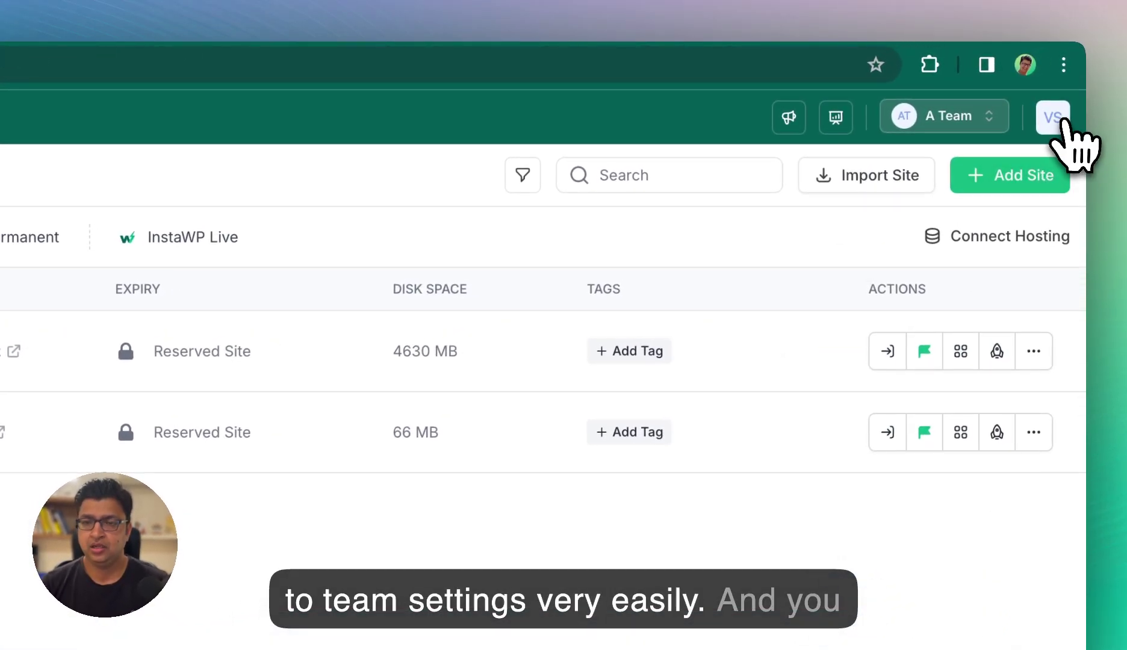
click(1055, 118)
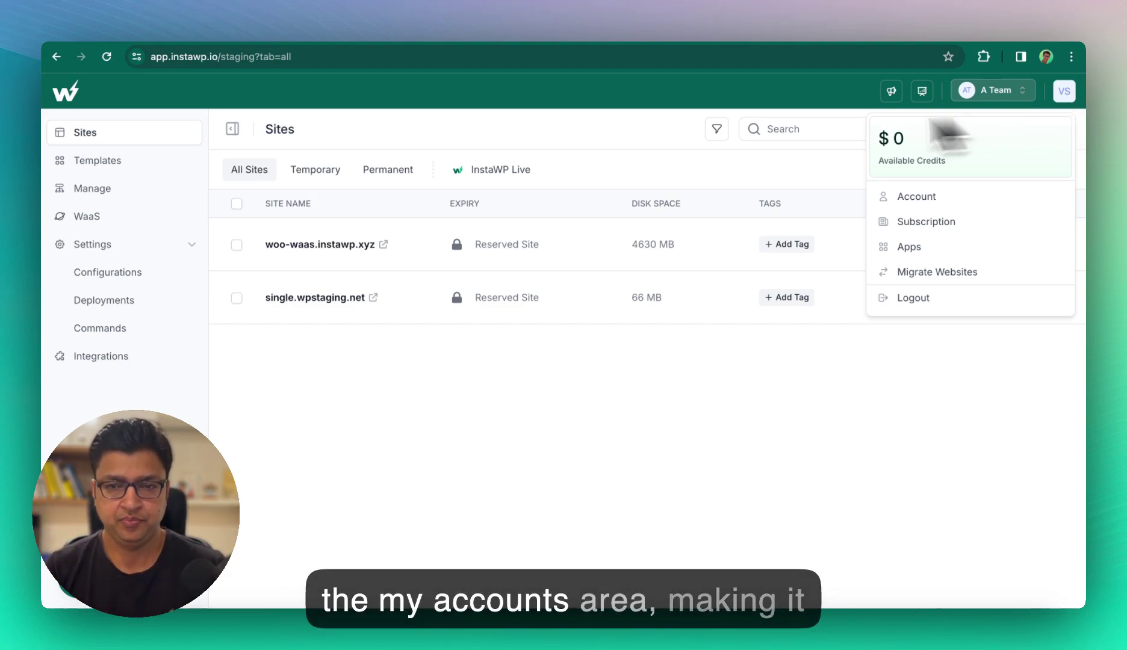
click(626, 138)
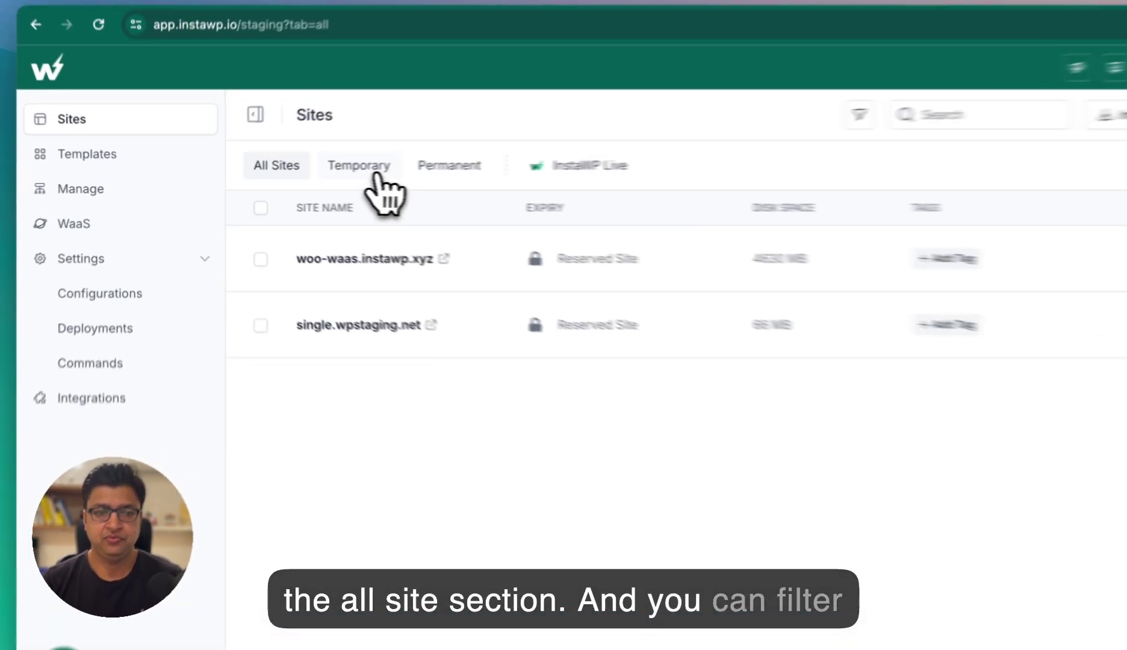
Filter the sites by Temporary, Permanent and All Sites, ending on the three InstaWP Live sites
click(331, 170)
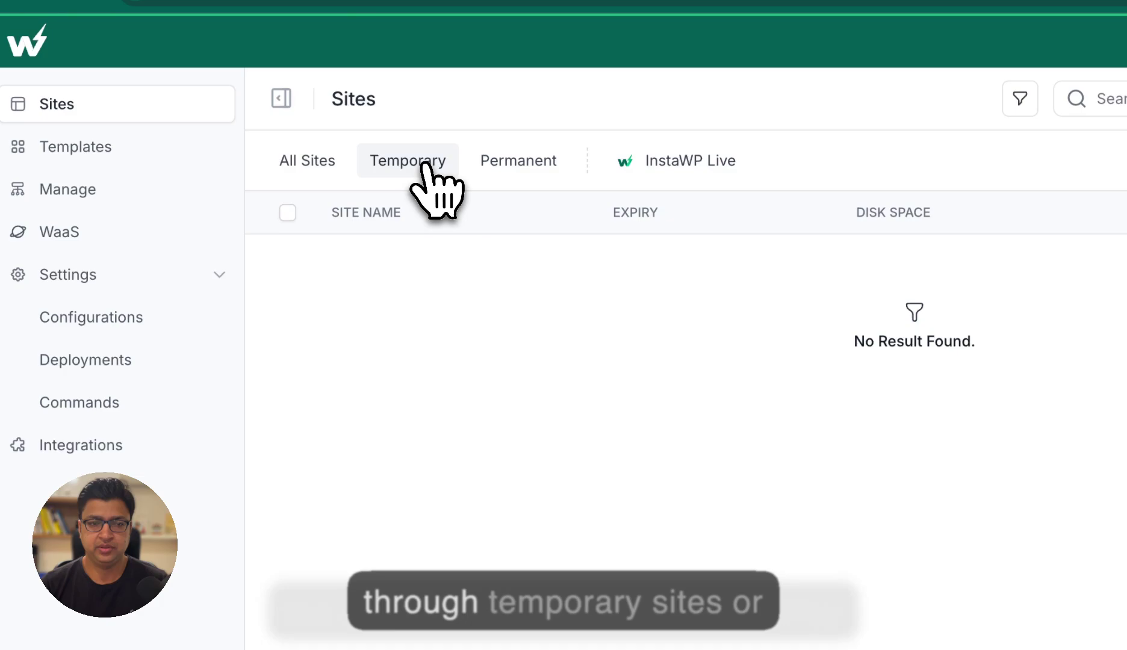
click(530, 160)
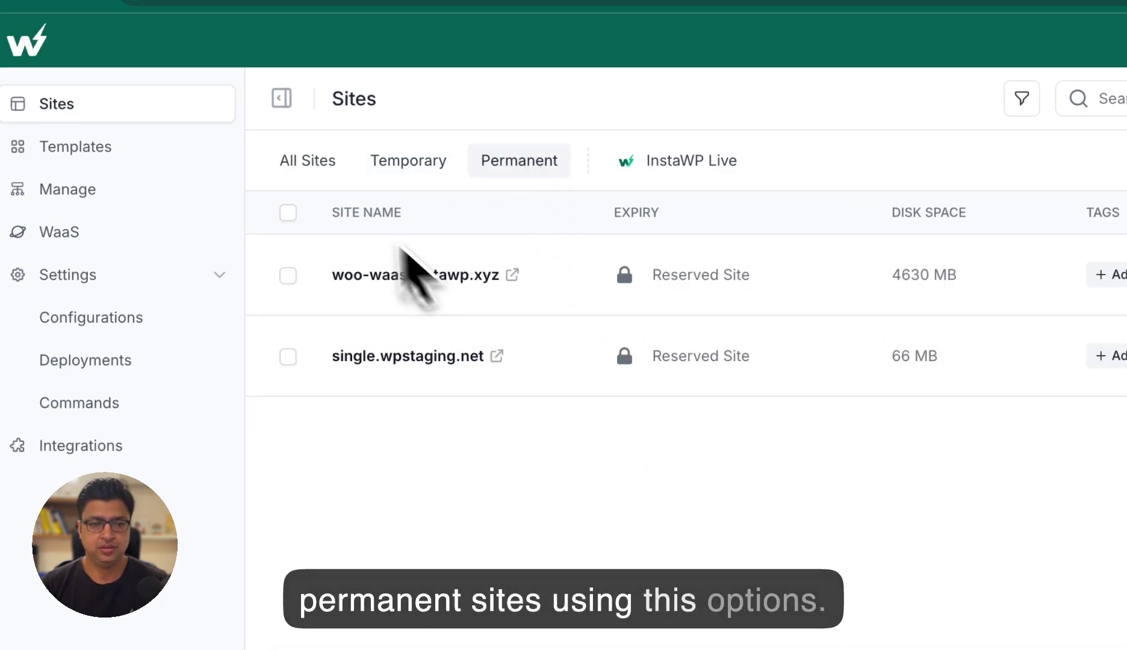
click(314, 172)
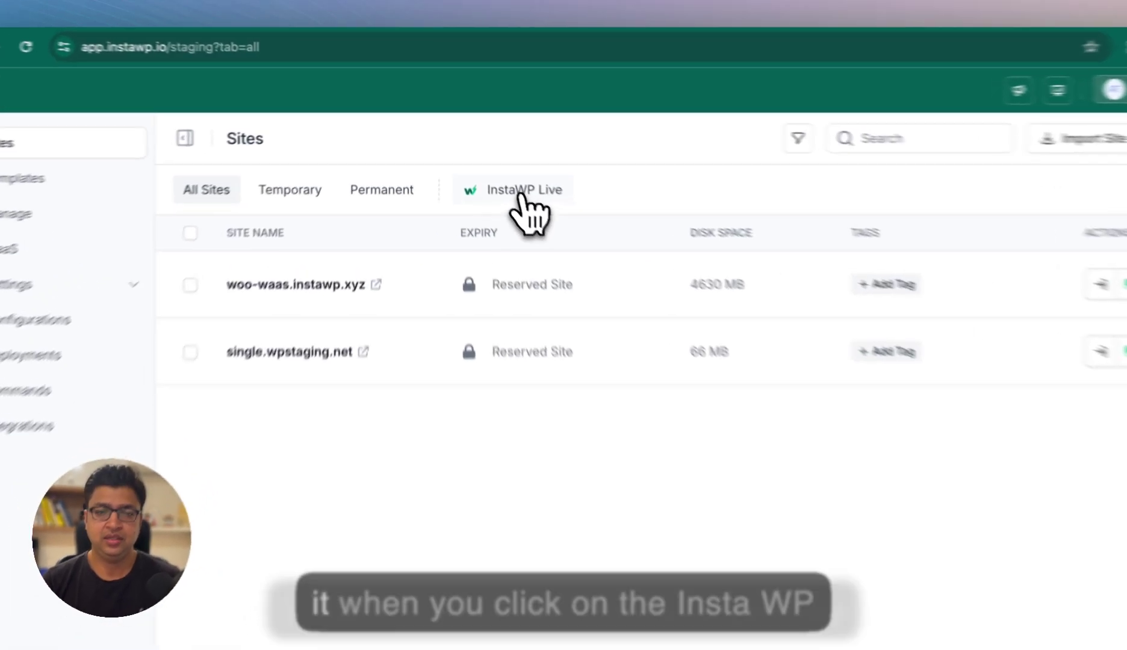
click(499, 174)
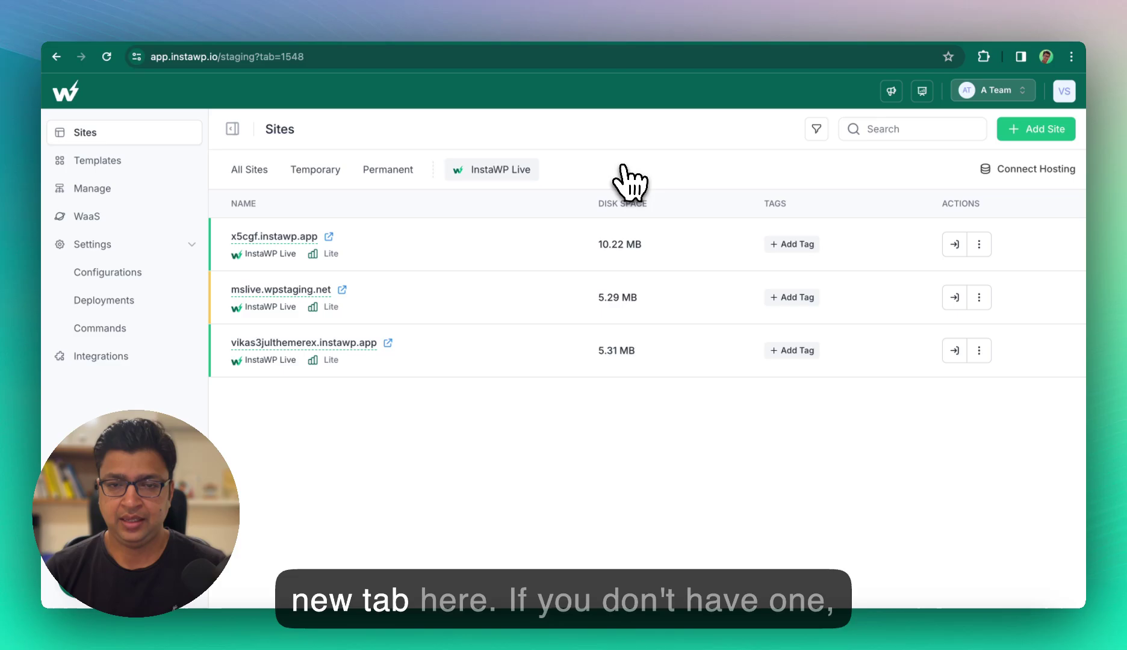
click(1024, 169)
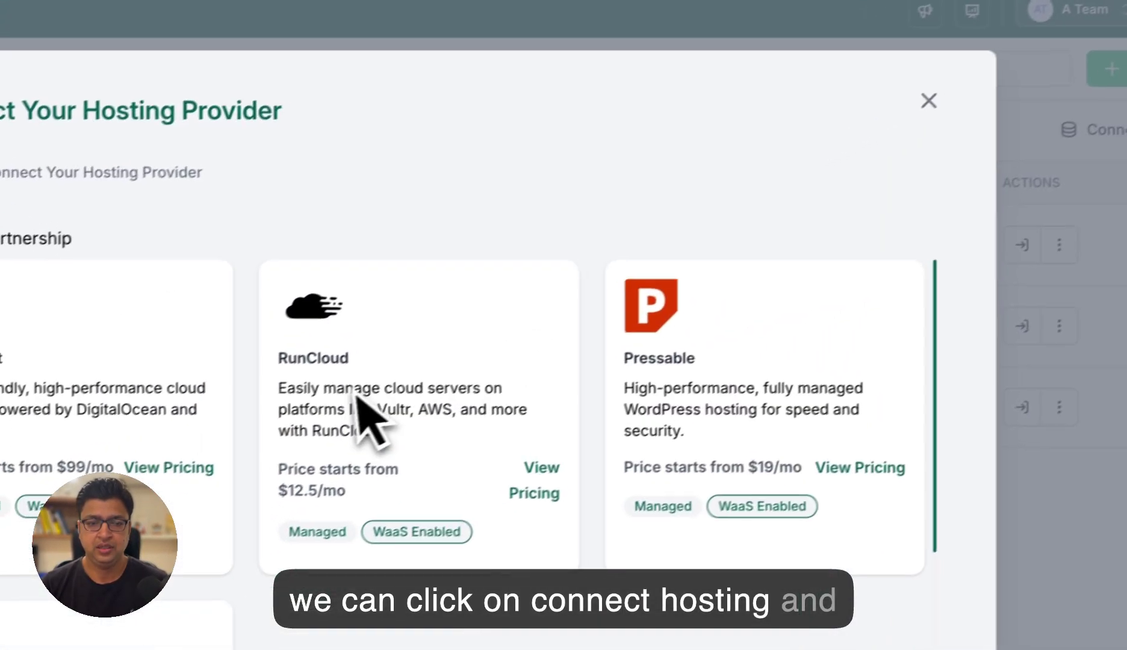
scroll(226, 457, down, 3)
scroll(226, 458, up, 3)
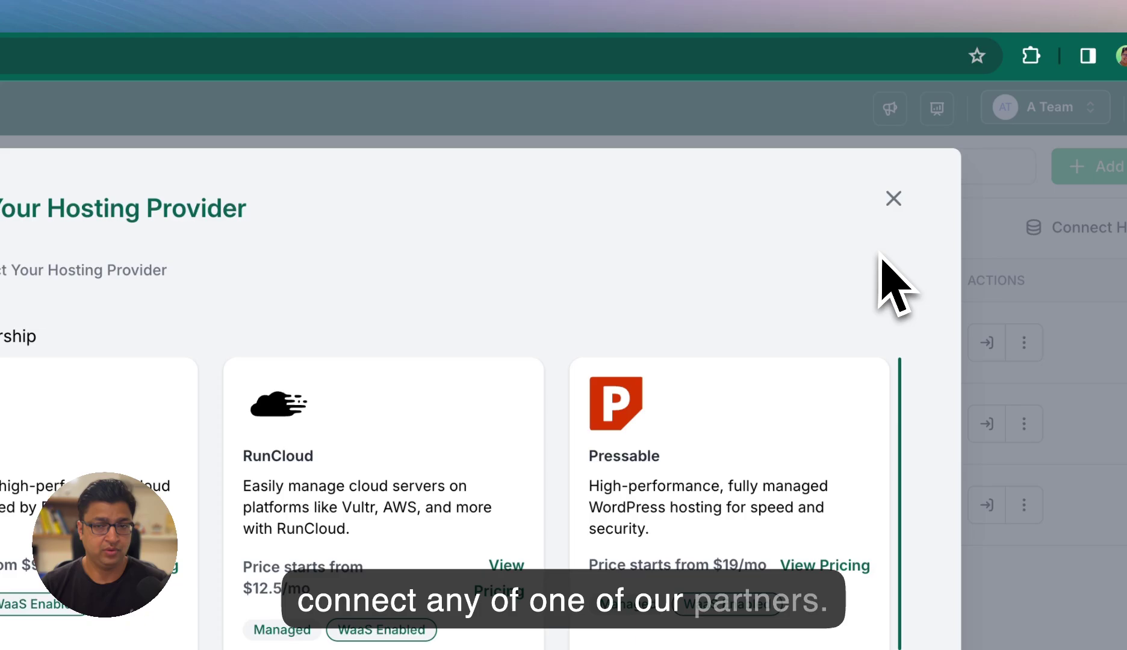
click(889, 207)
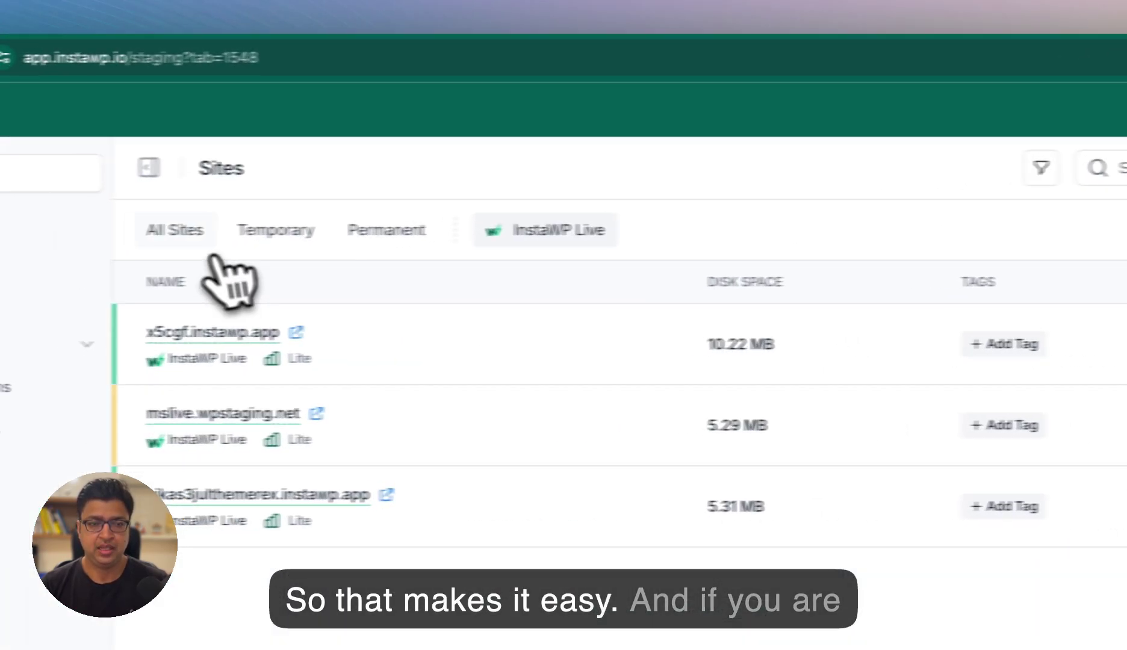
click(181, 240)
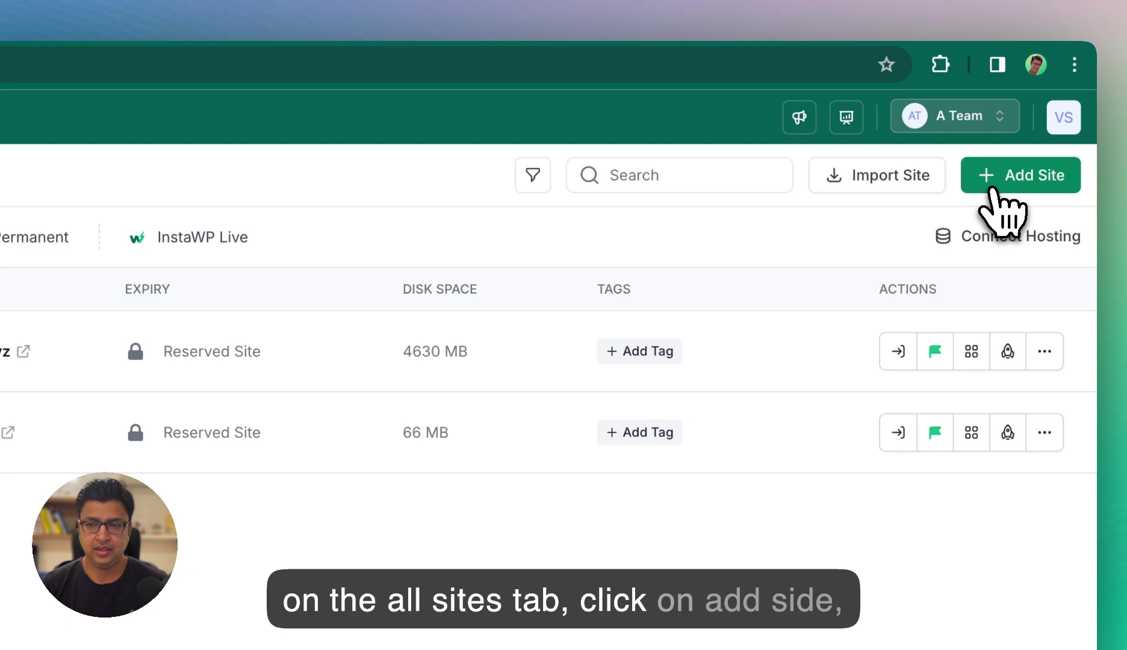
click(1096, 180)
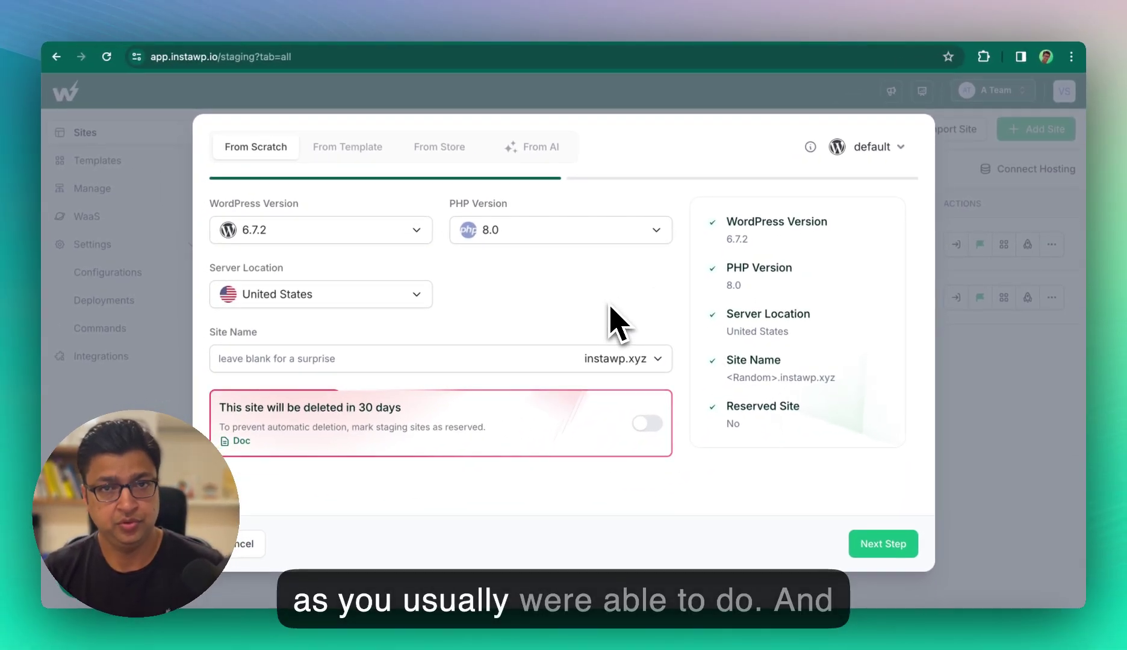
click(1007, 204)
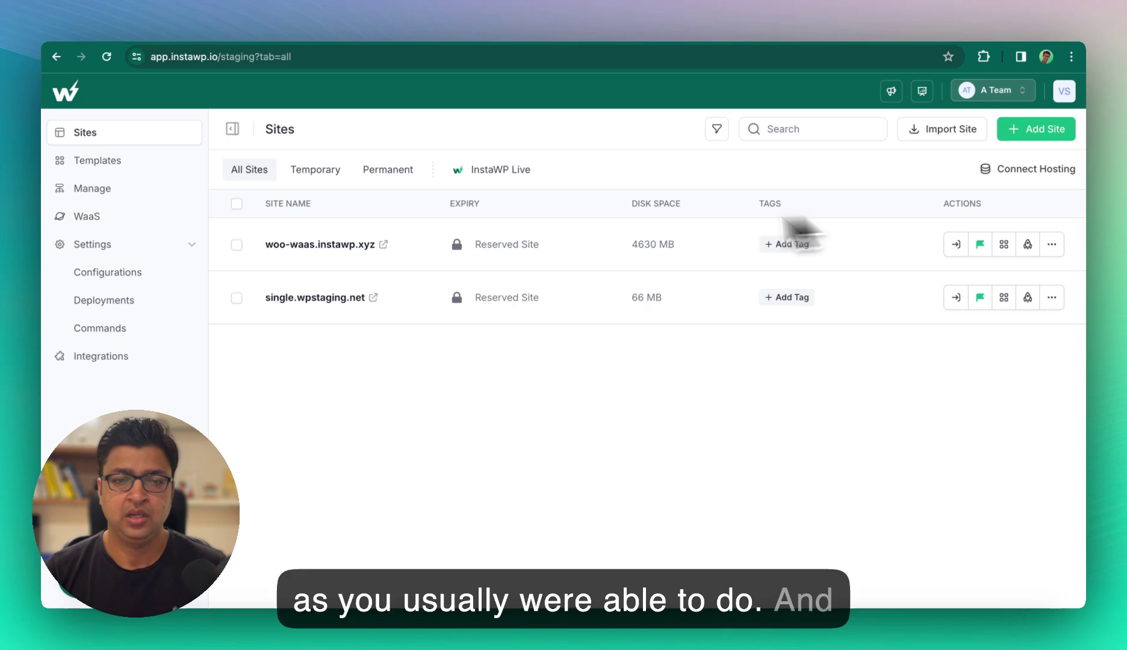
click(492, 170)
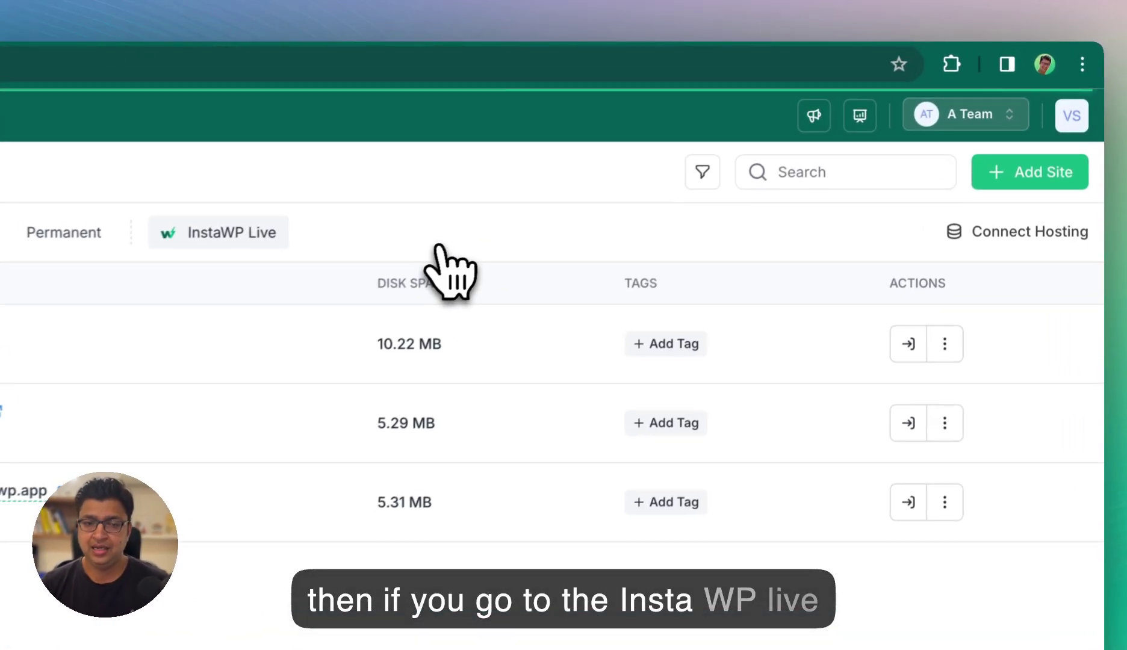
click(1024, 181)
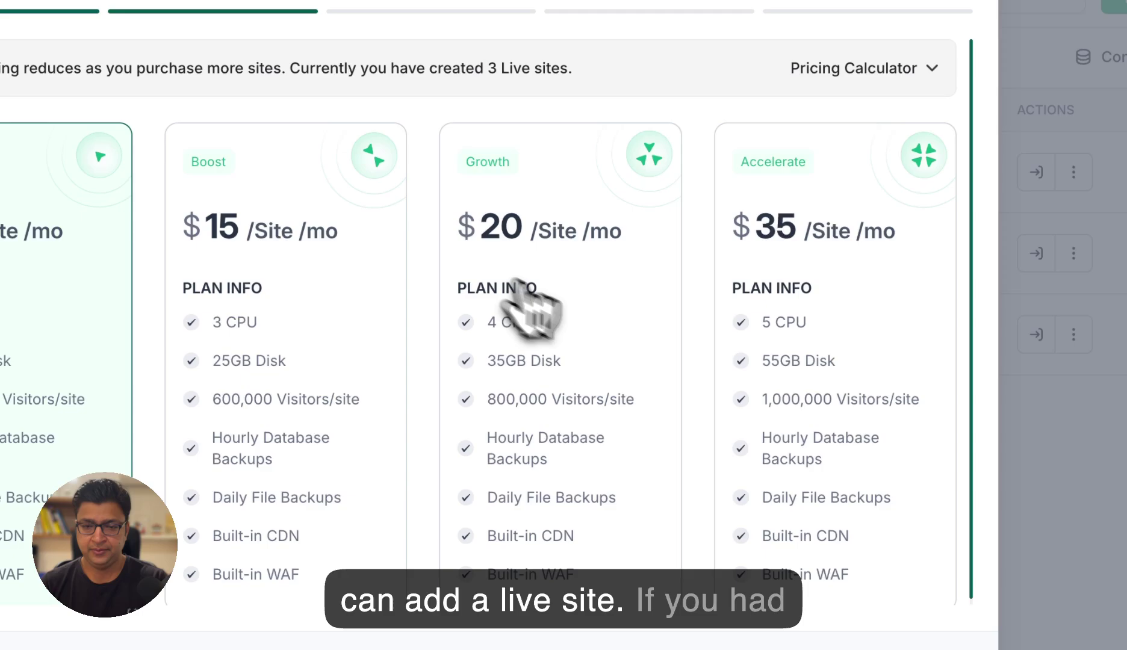
click(813, 644)
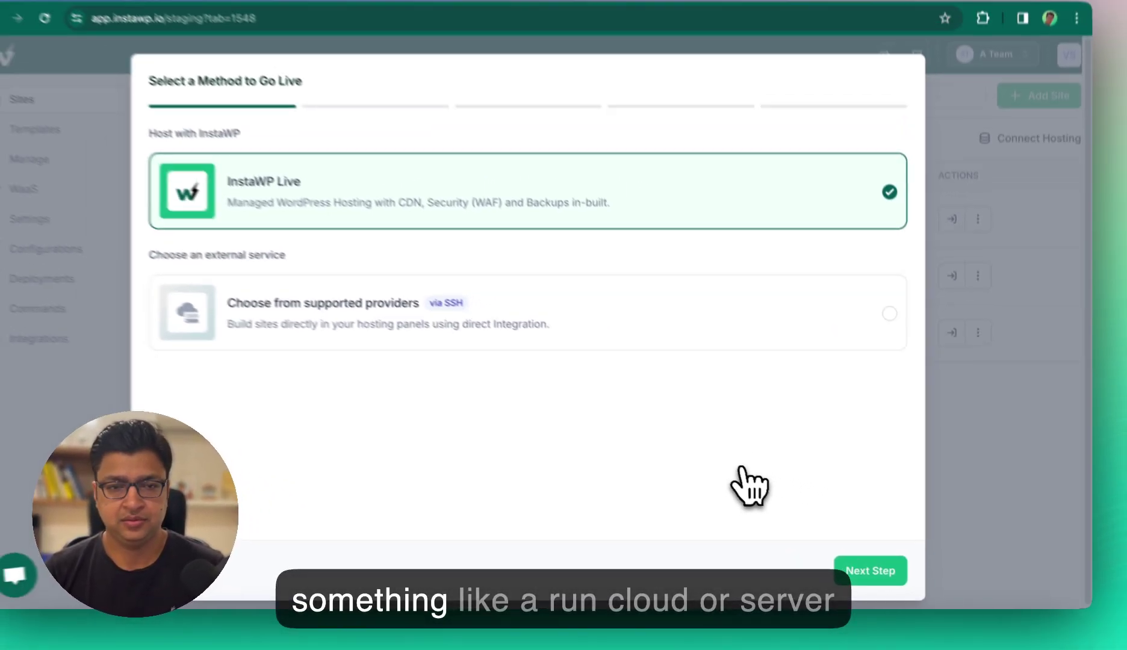
key(Escape)
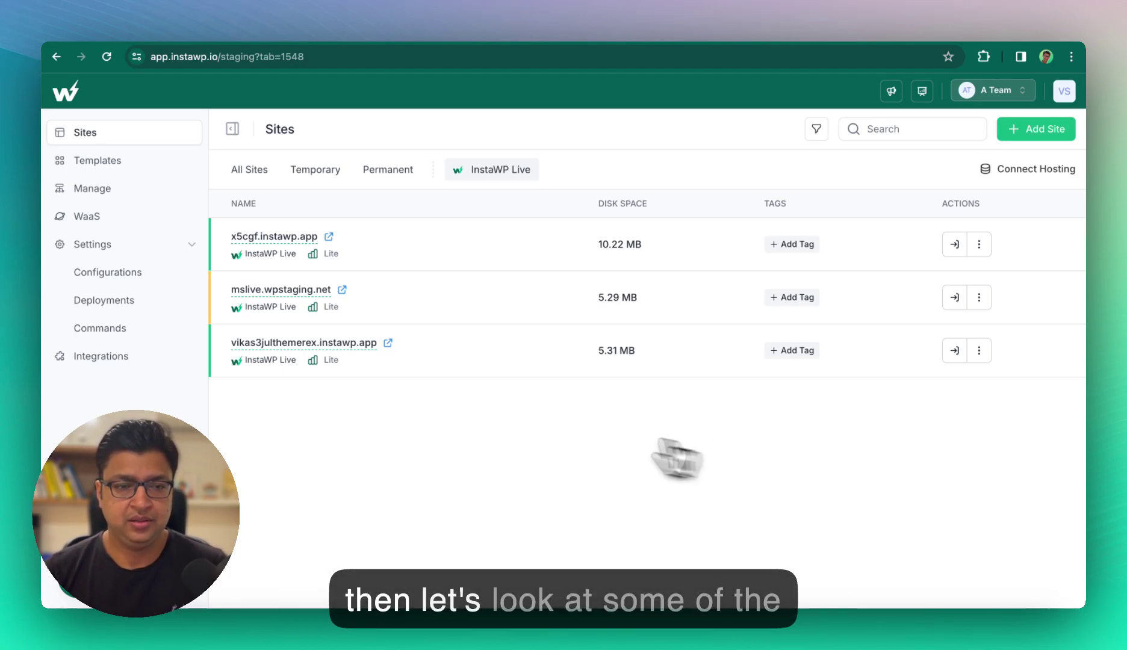
Open woo-waas.instawp.xyz from All Sites to see 4630 MB disk, WordPress 6.7.1 and PHP 8.0
click(248, 170)
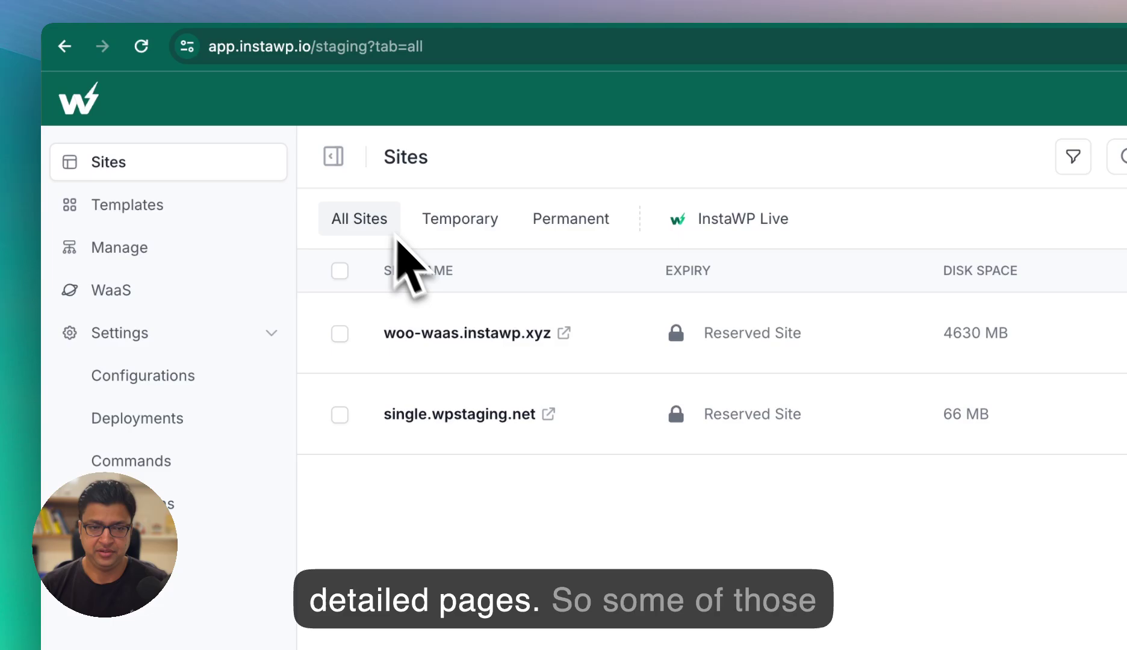
click(456, 336)
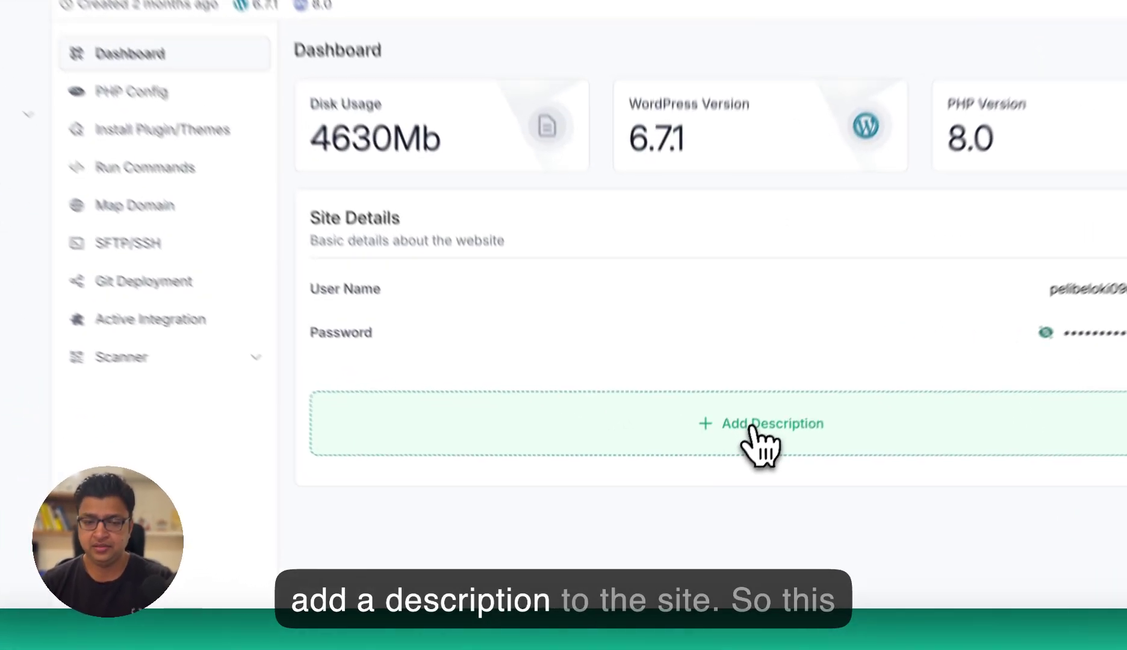
Add the description 'My Site.' to woo-waas.instawp.xyz and save it
click(753, 431)
click(430, 455)
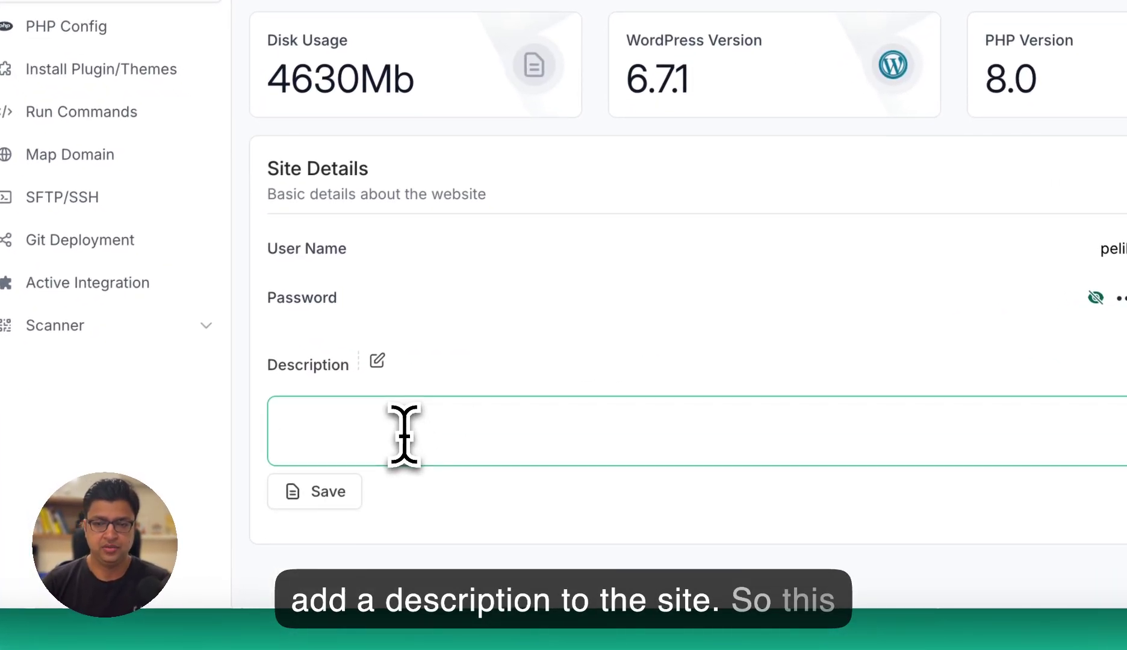
text(My Site.)
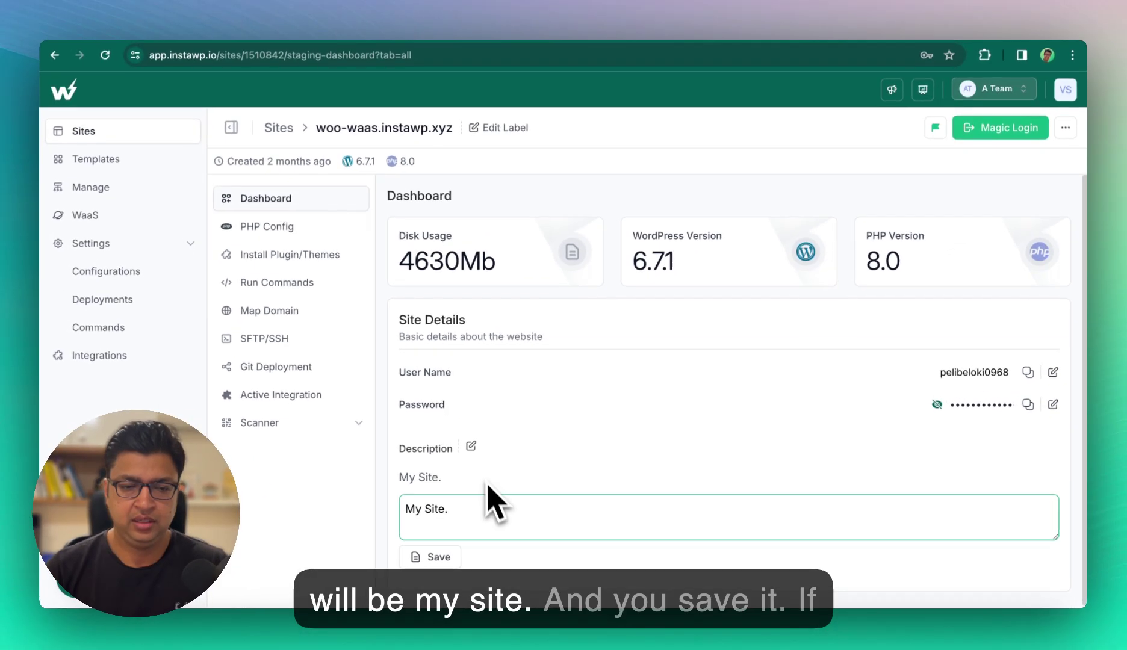
click(445, 556)
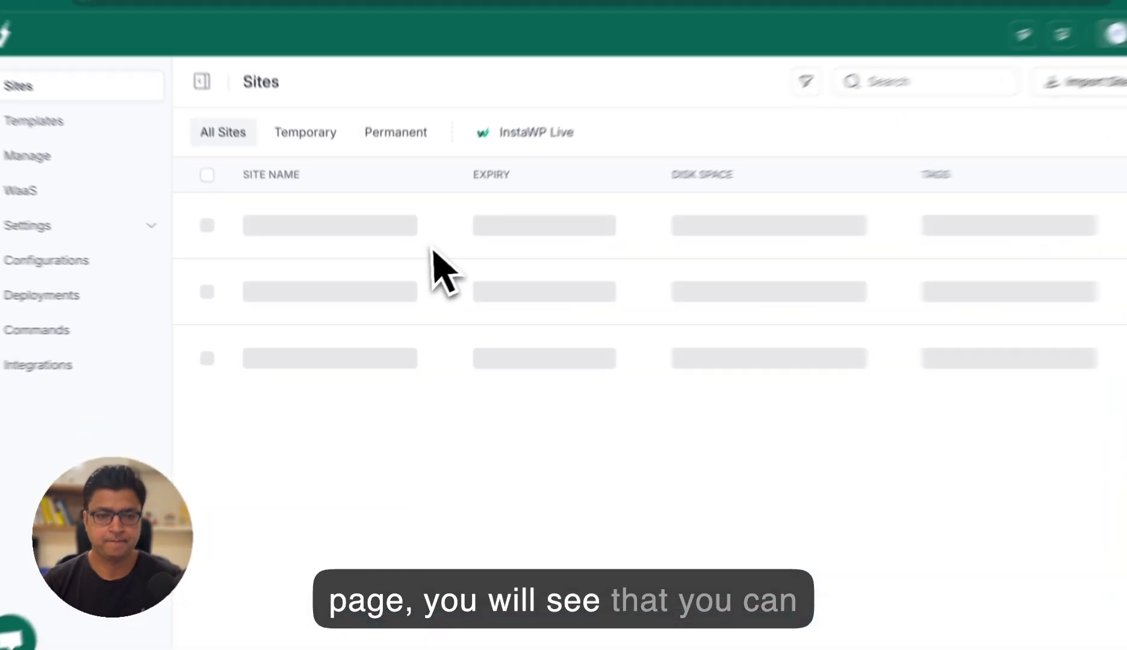
Reopen the woo-waas.instawp.xyz site's details
mouse_move(396, 246)
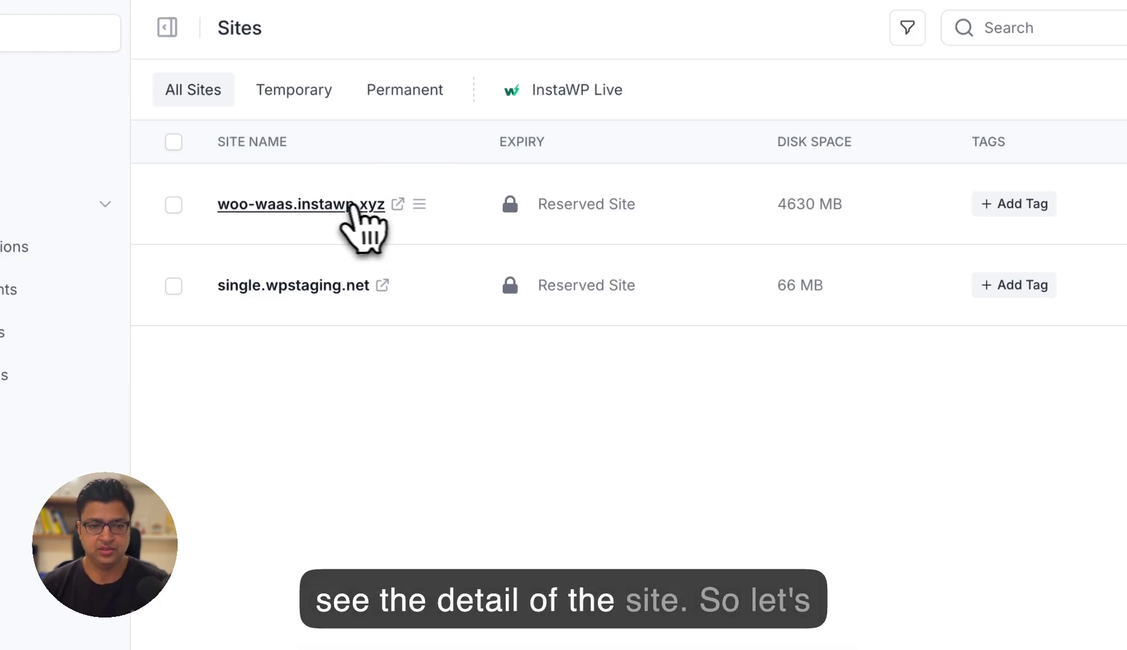
click(355, 205)
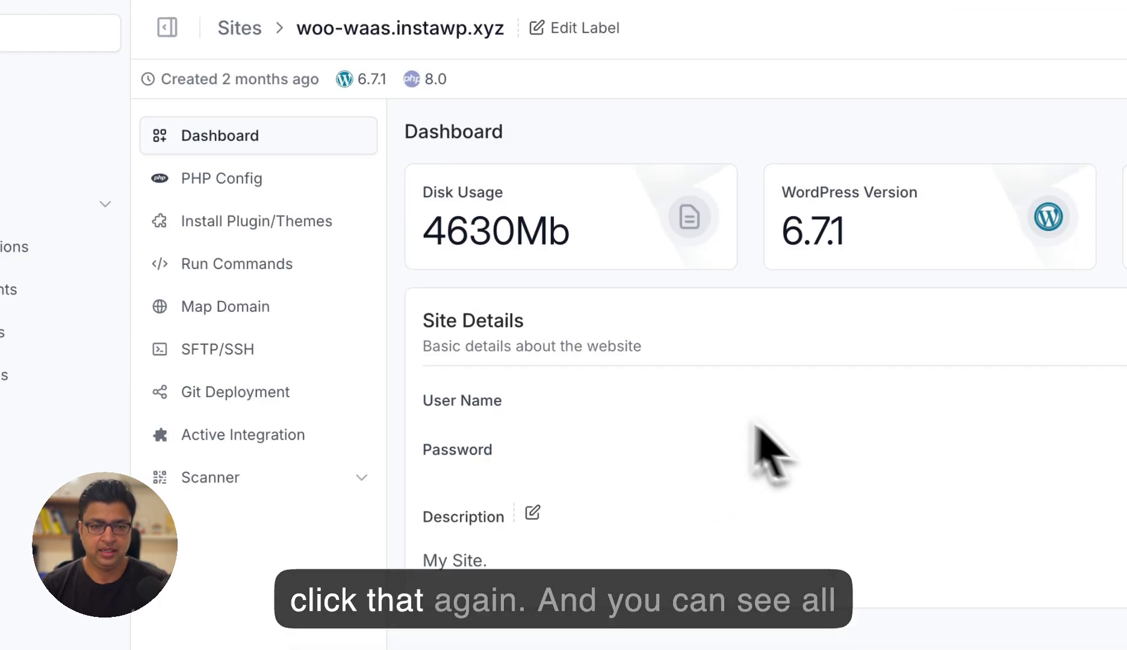
click(218, 179)
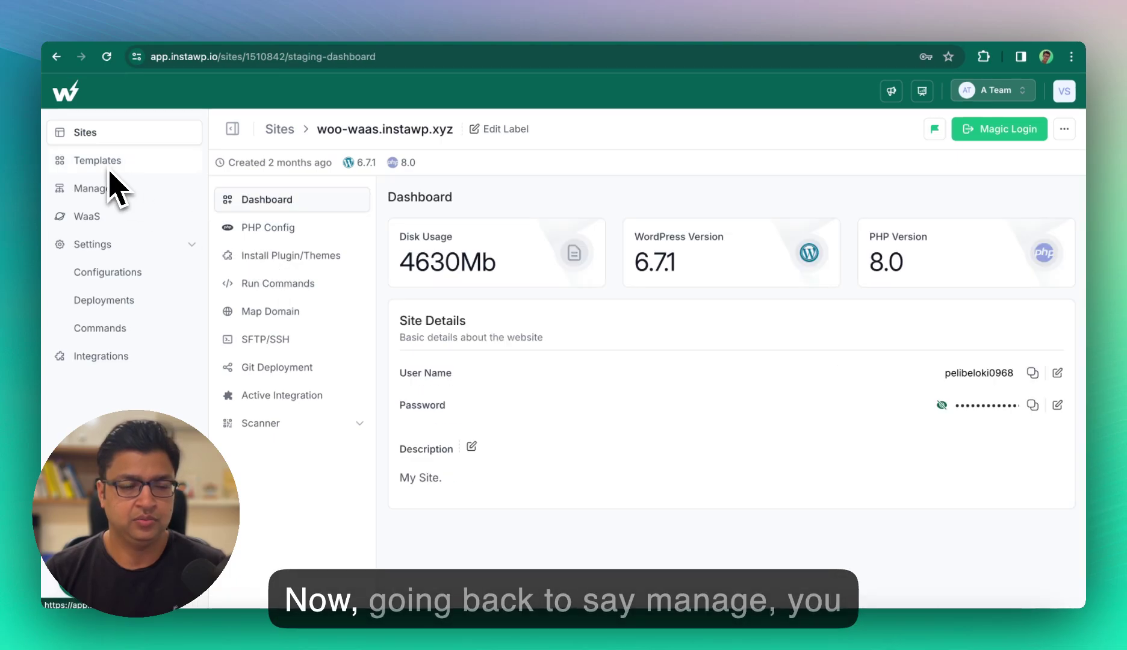
Go to the Manage page and look over the x5cgf.instawp.app site dashboard
click(108, 194)
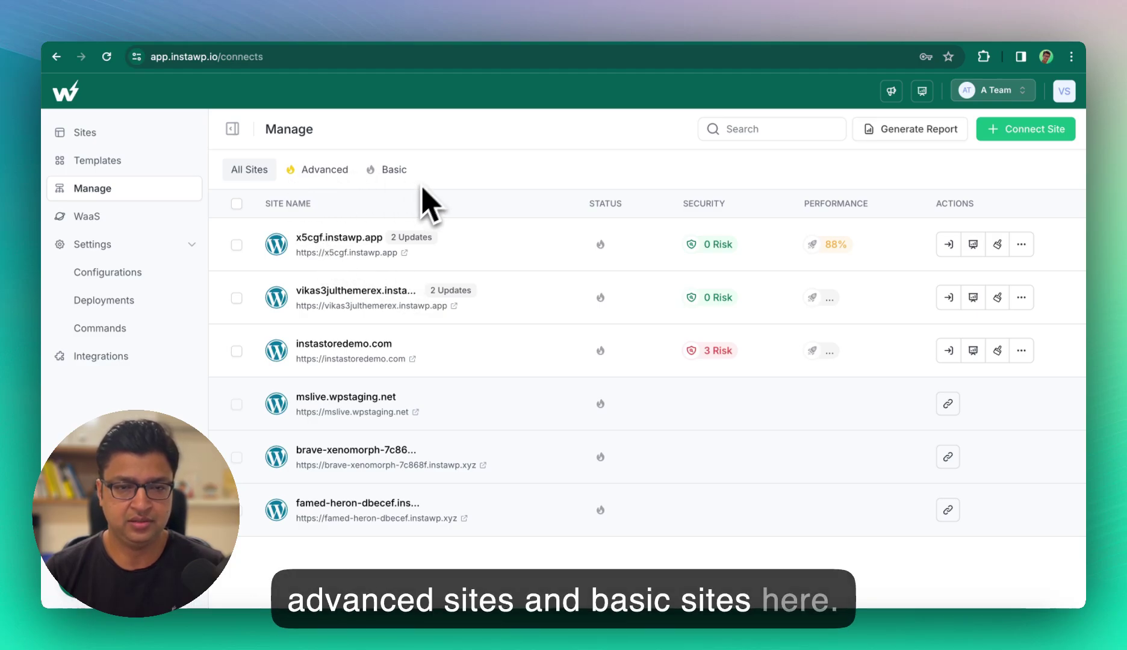
click(361, 238)
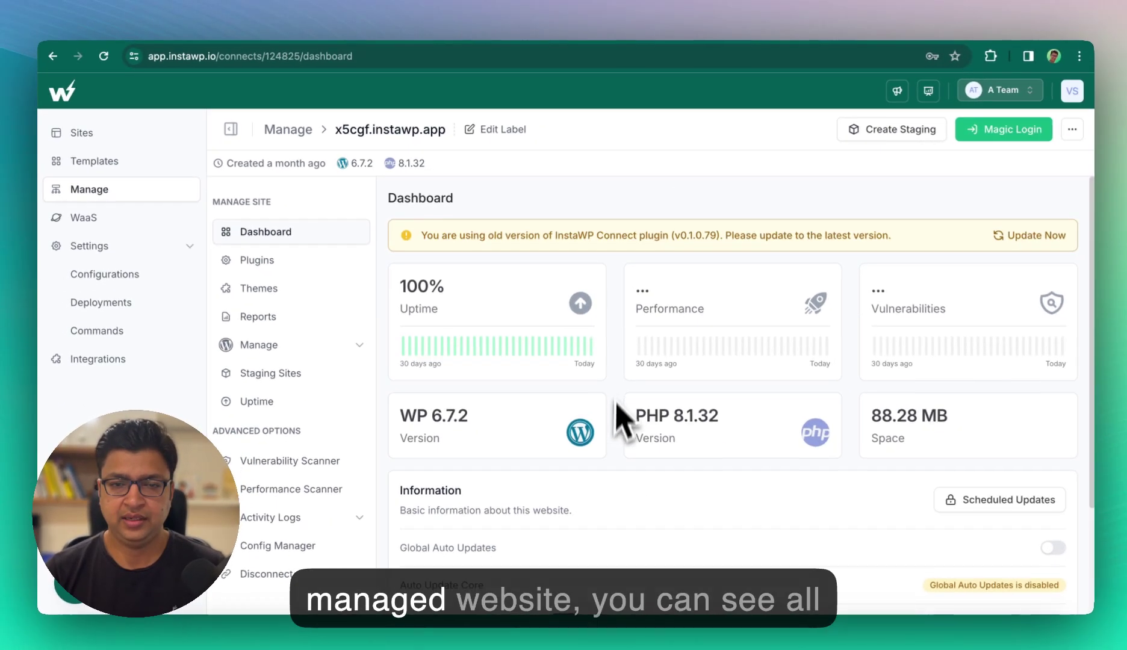
scroll(747, 530, down, 3)
scroll(620, 362, up, 3)
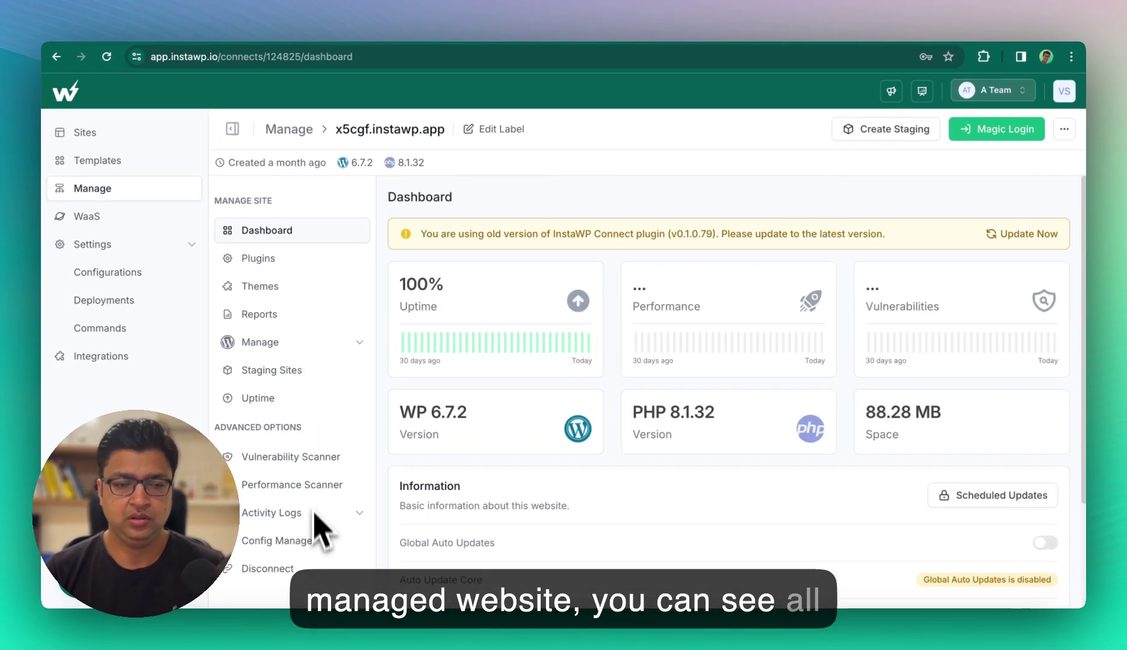
Back on the Manage list, select all six connected sites, then deselect them
click(147, 190)
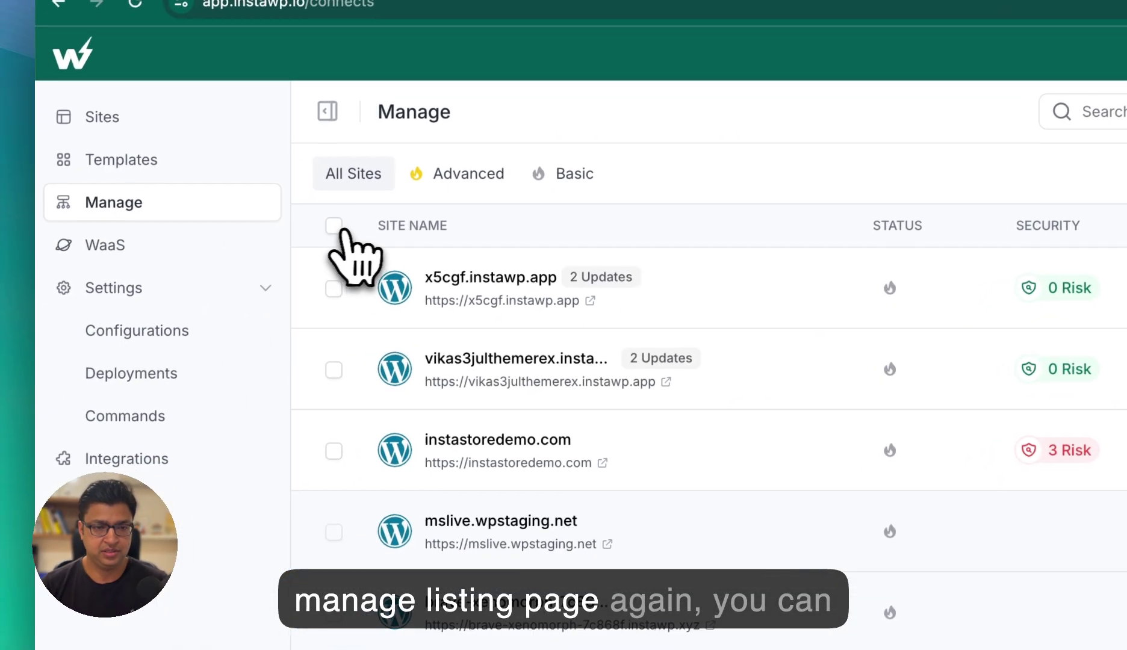
click(339, 223)
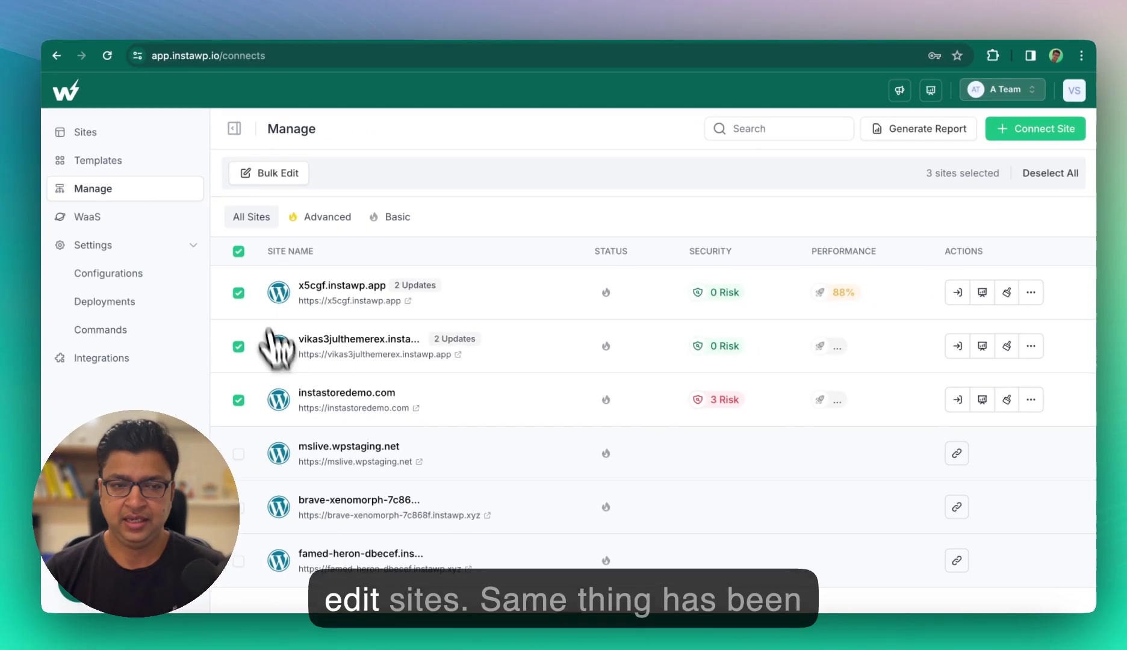
click(237, 251)
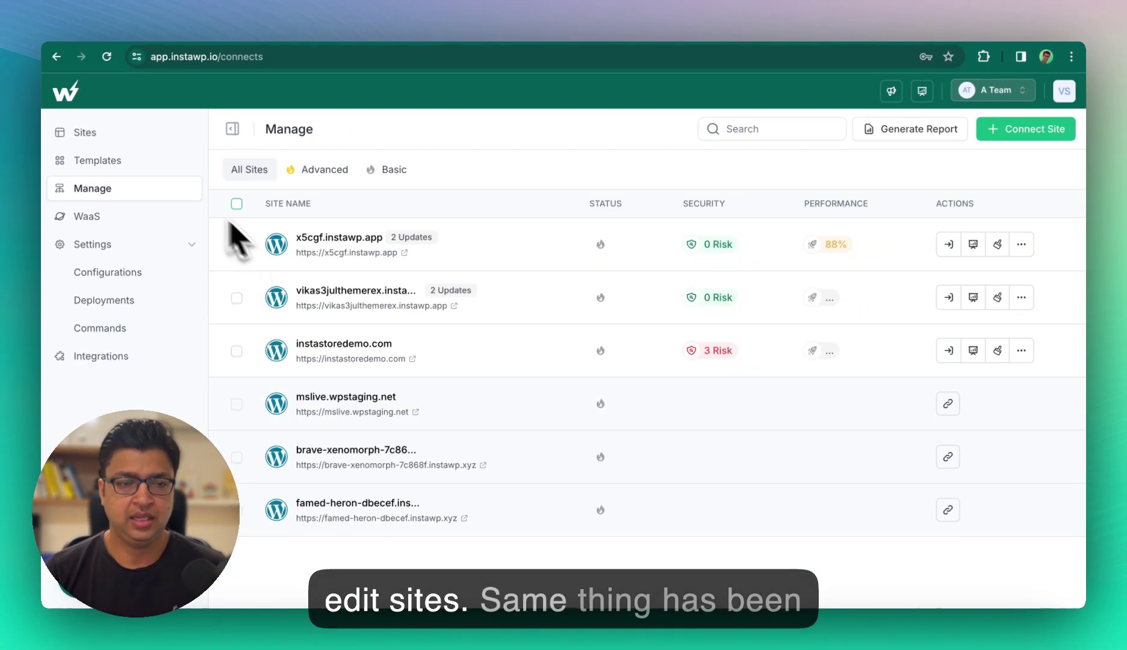
Return to Sites, select both reserved sites and check the available Bulk Actions
click(142, 136)
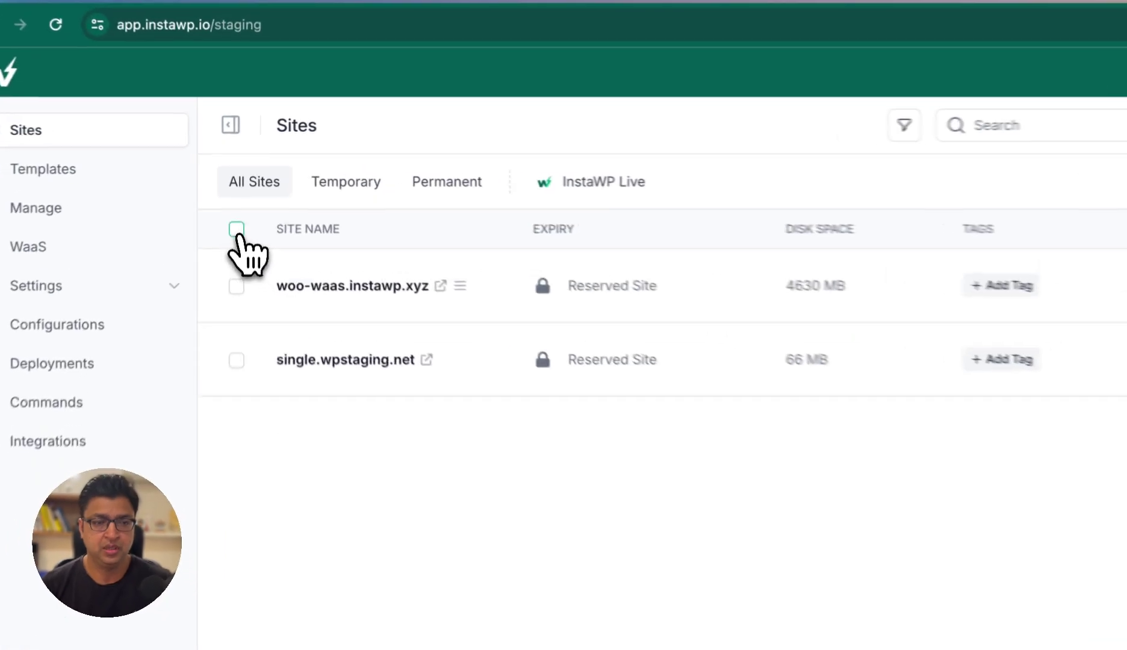
click(237, 204)
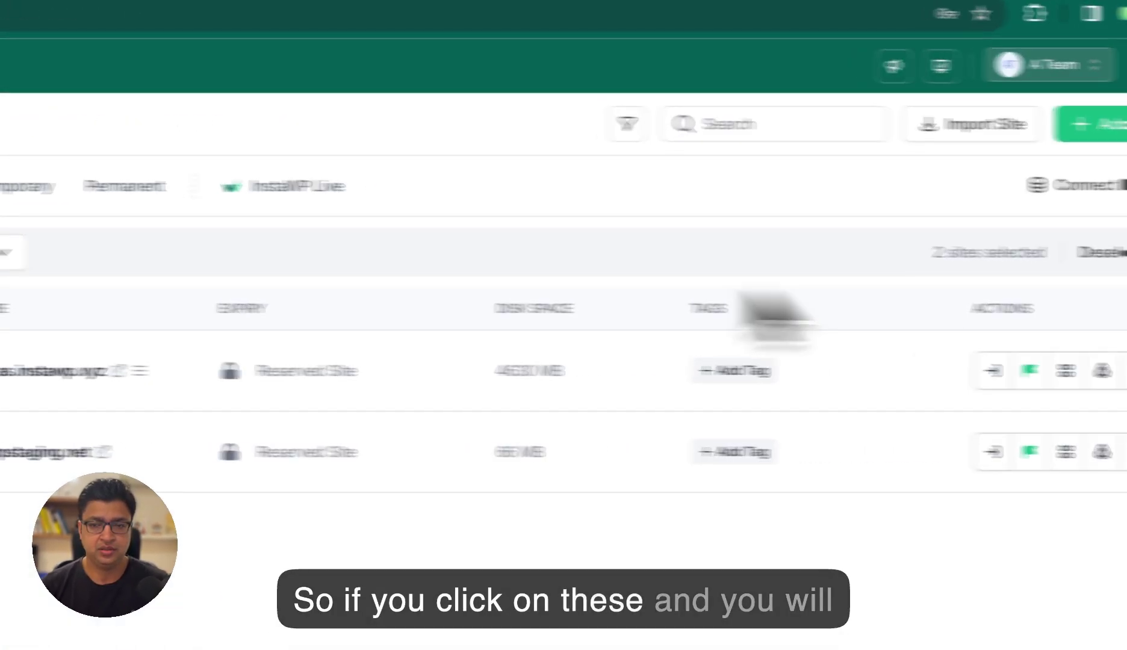
click(15, 253)
click(15, 253)
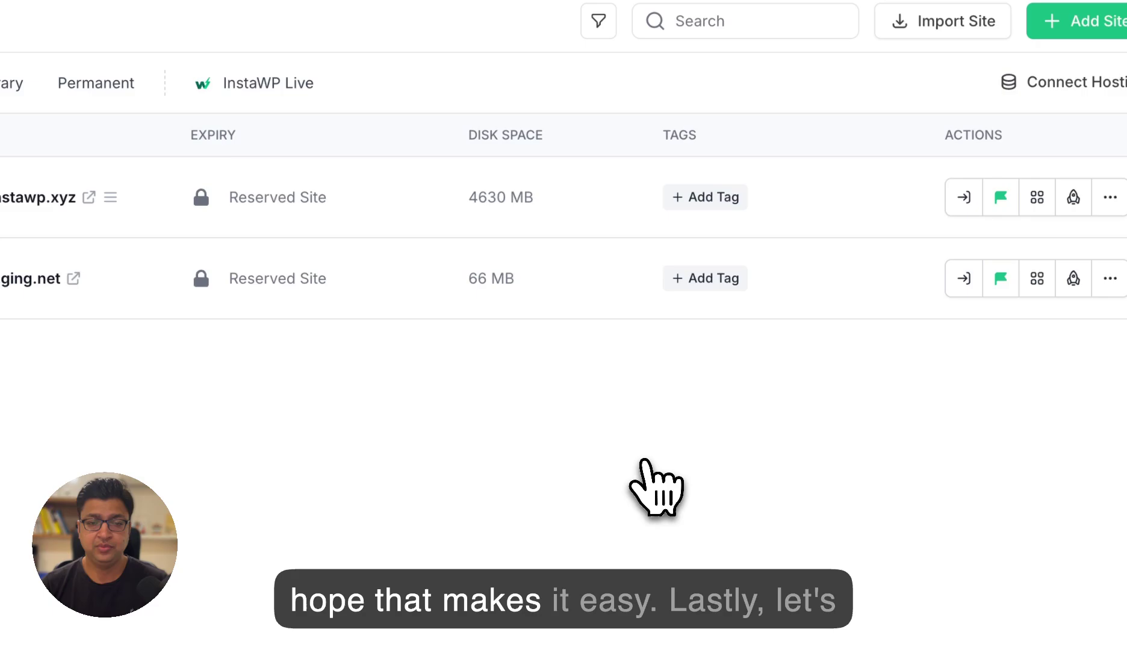
click(1052, 115)
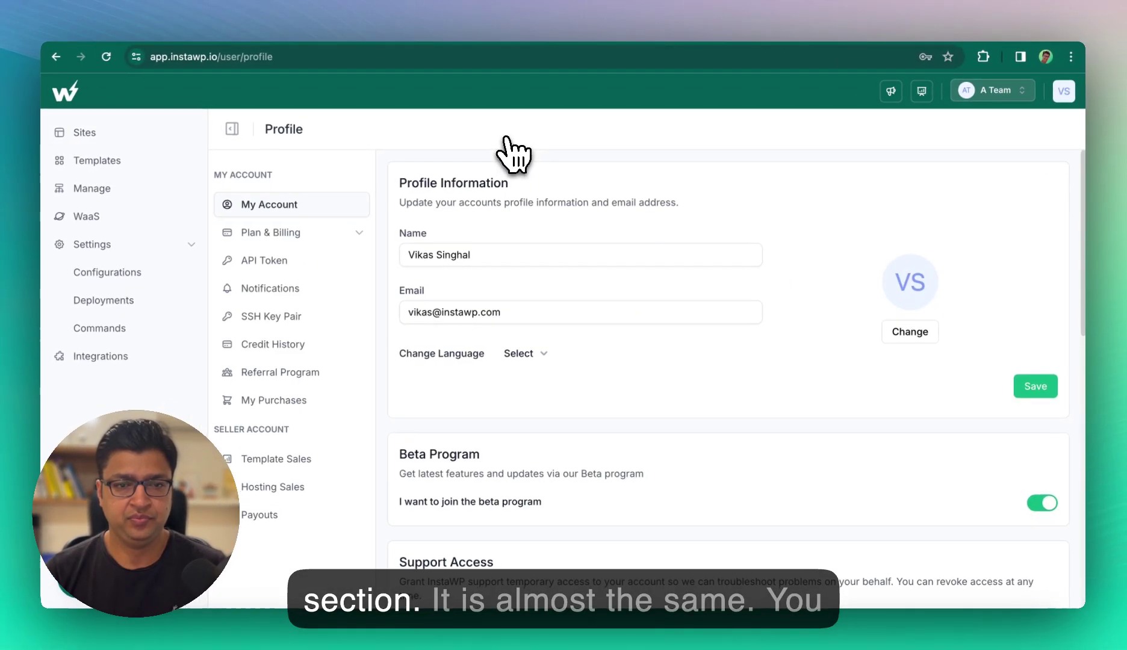
scroll(533, 231, down, 10)
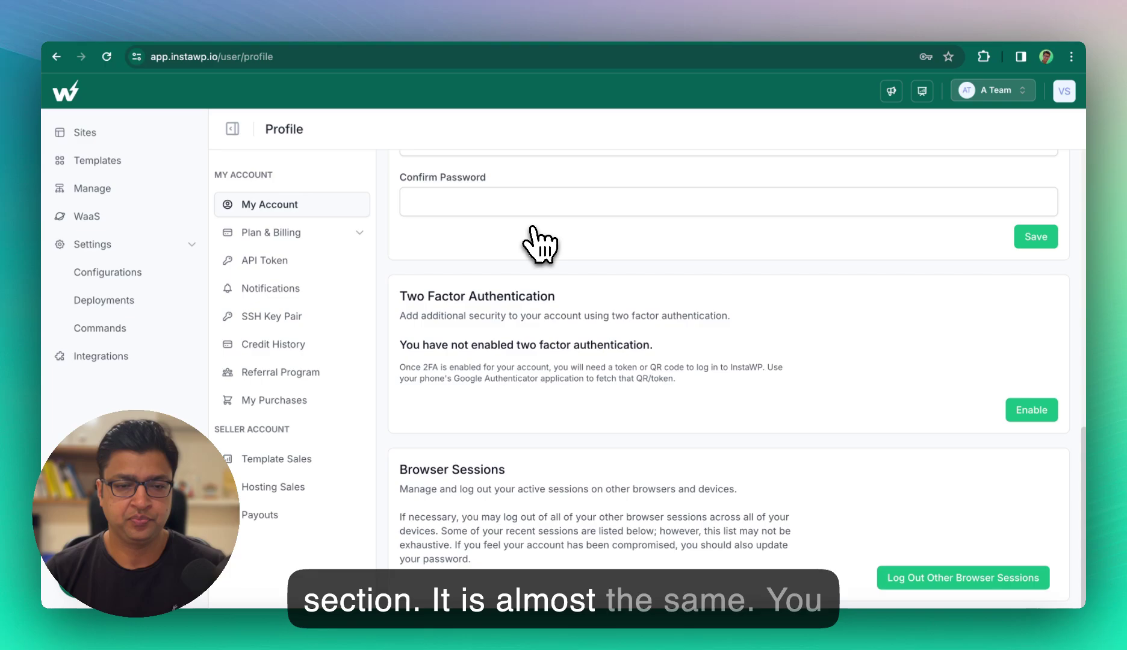
scroll(541, 244, up, 10)
click(268, 235)
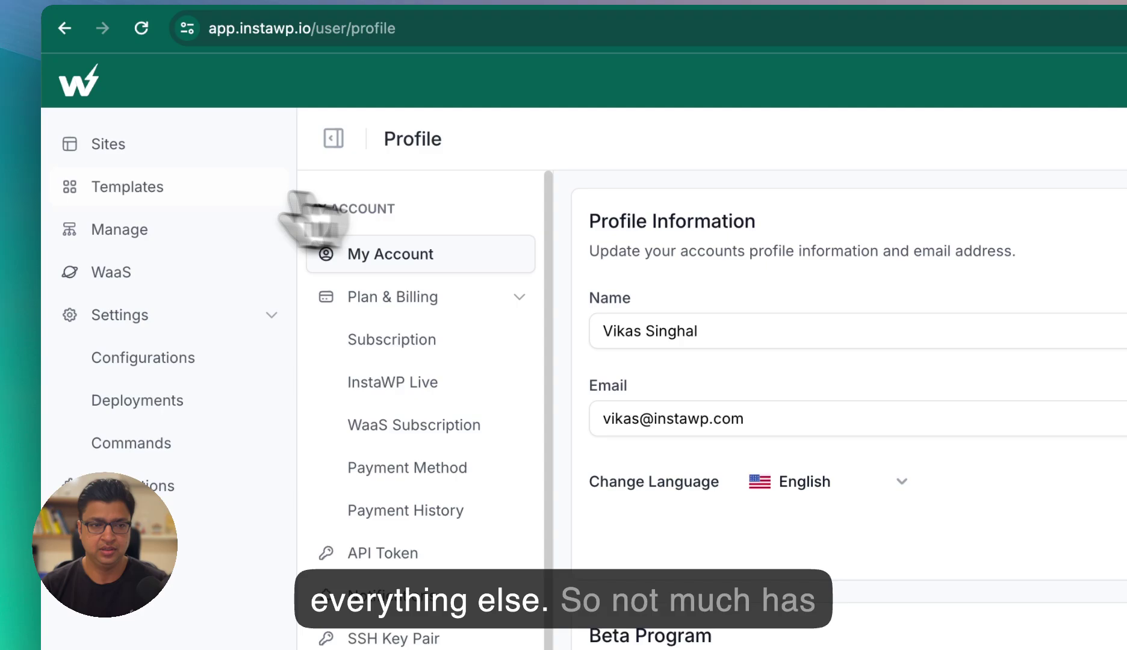
click(99, 148)
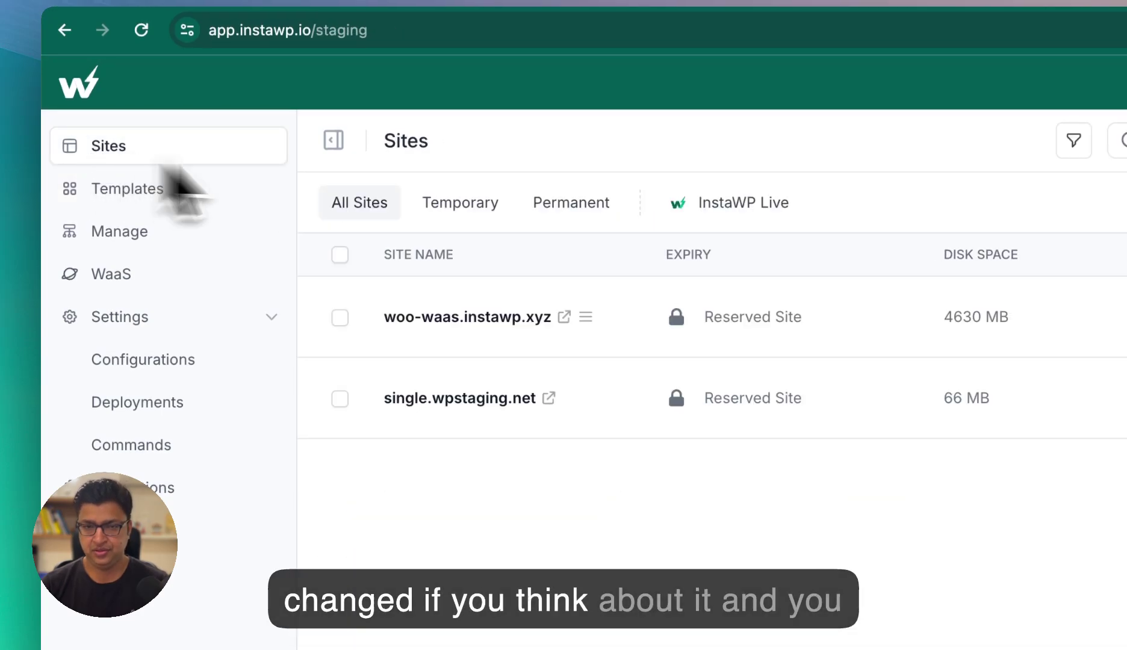
click(333, 140)
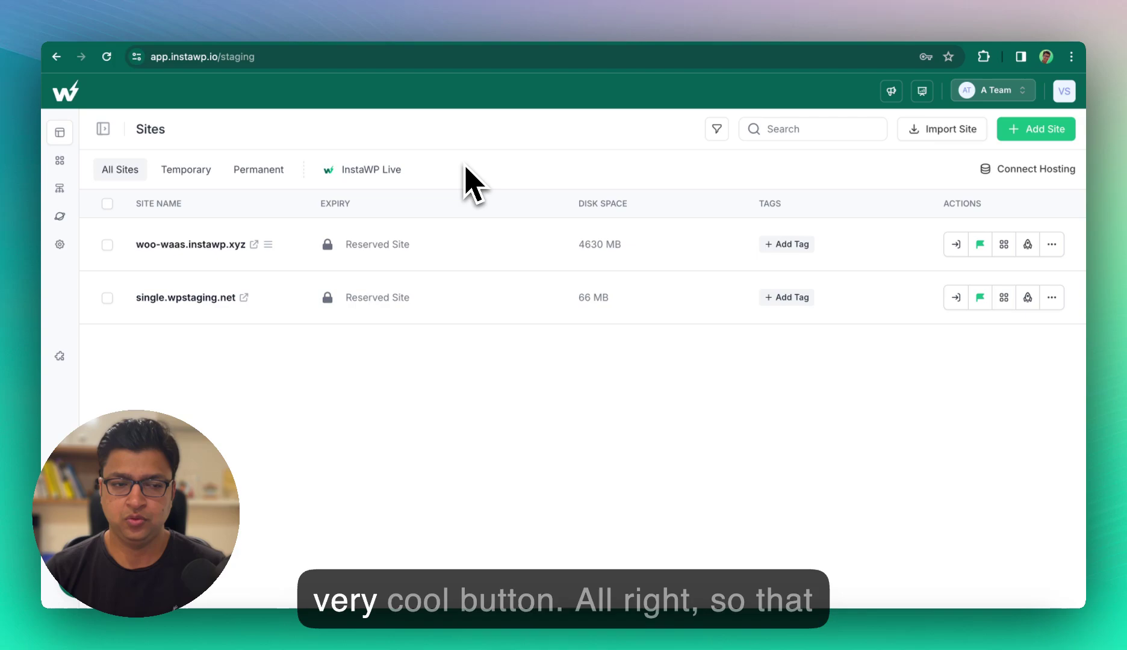
click(103, 129)
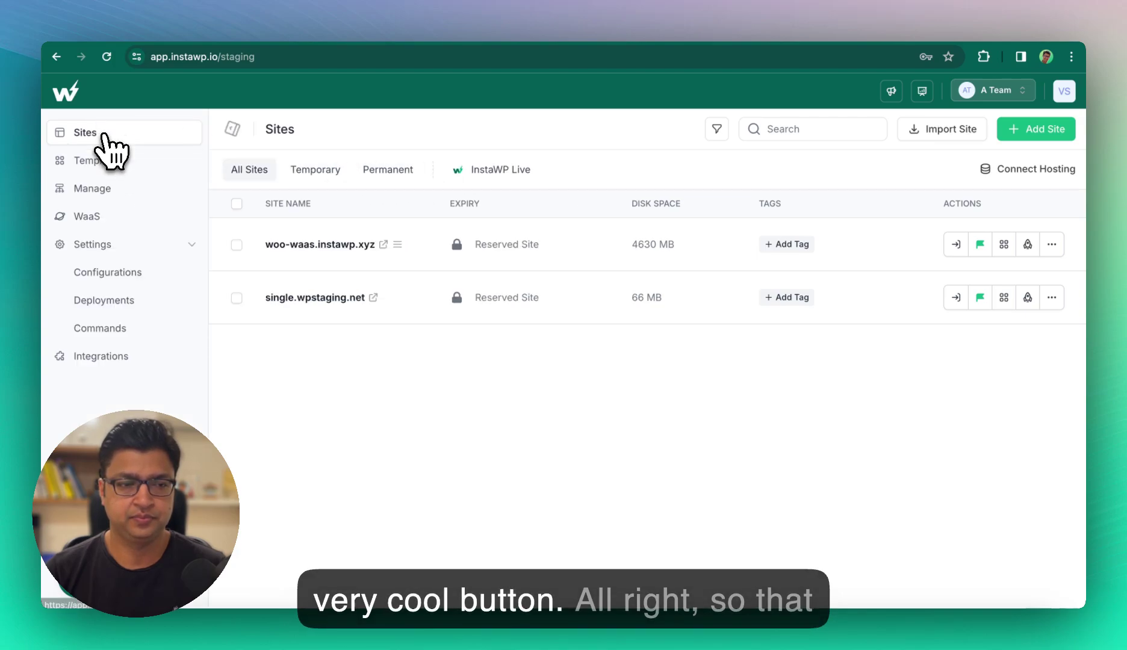